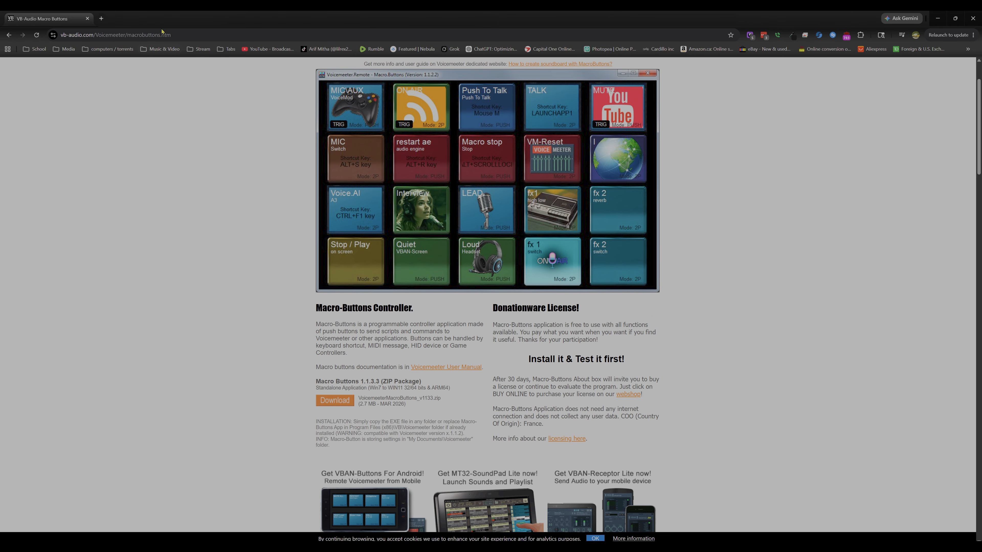
click(166, 35)
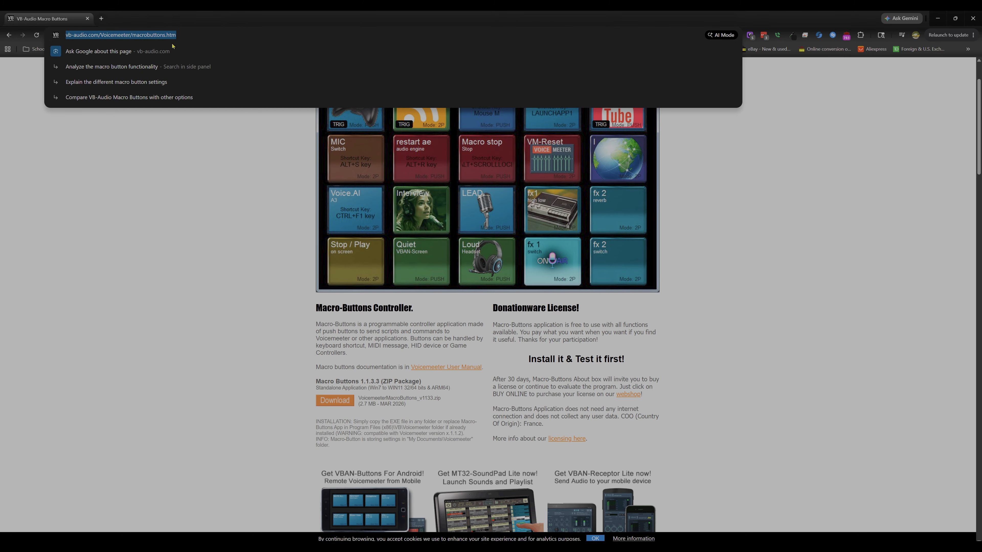
click(222, 282)
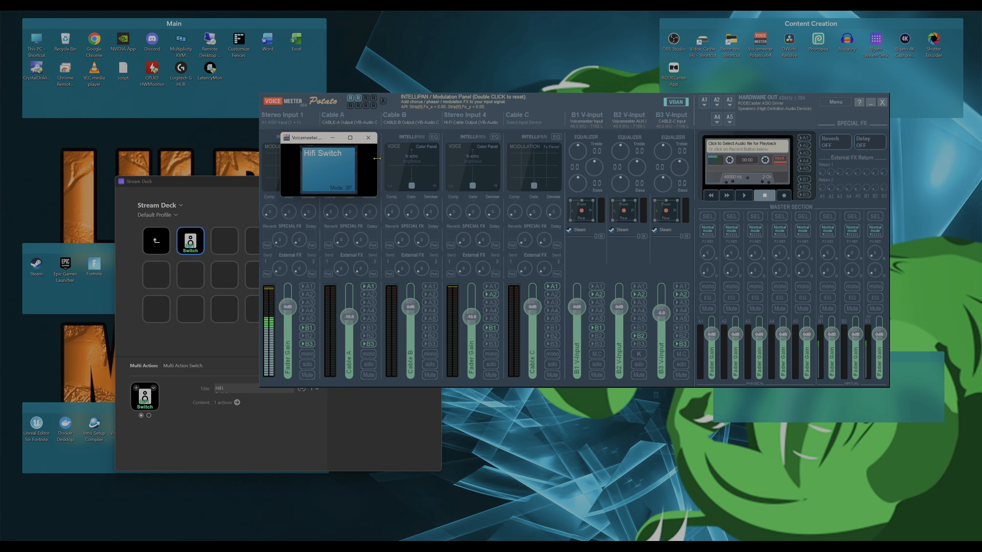
- Widen the Macro Buttons window to show a row of eight buttons and open the Hifi Switch button's configuration
drag(377, 158, 794, 151)
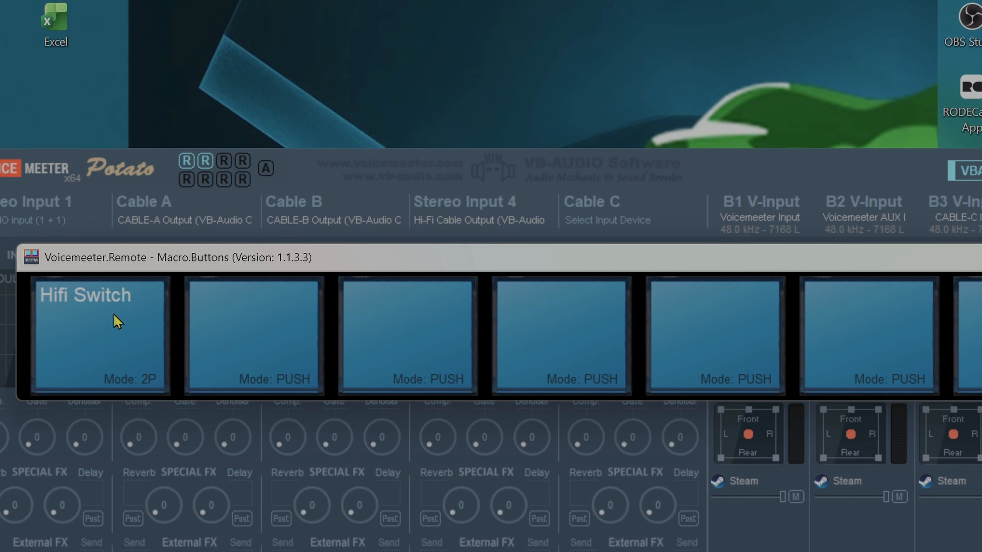
right_click(56, 169)
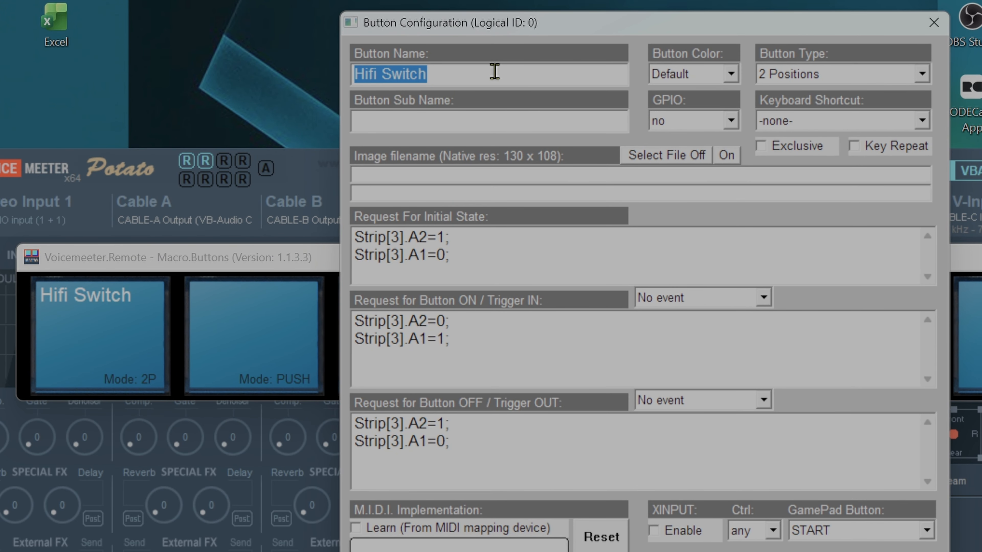
- Examine the Hifi Switch button's name, type, initial-state request and ON/OFF requests, and close its configuration
click(494, 72)
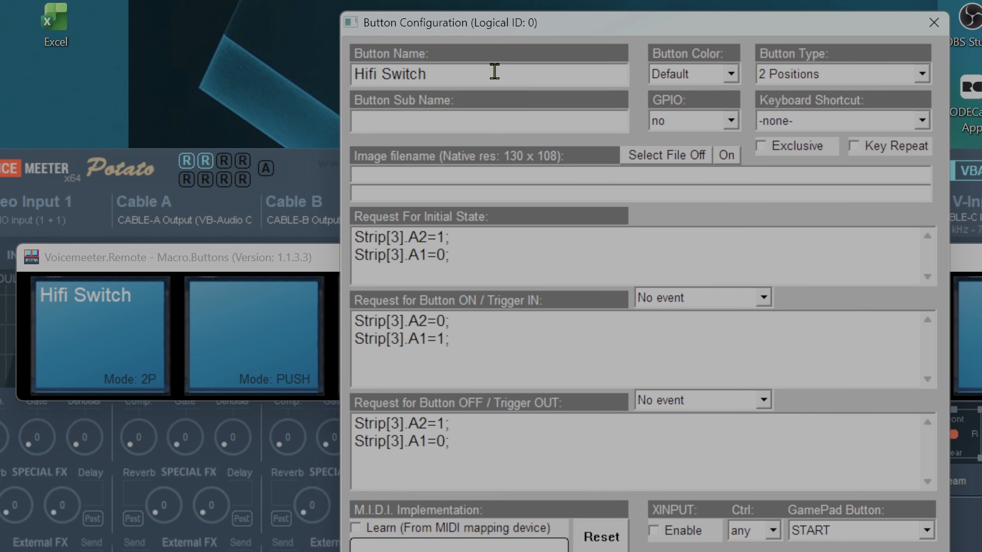
click(858, 76)
click(859, 76)
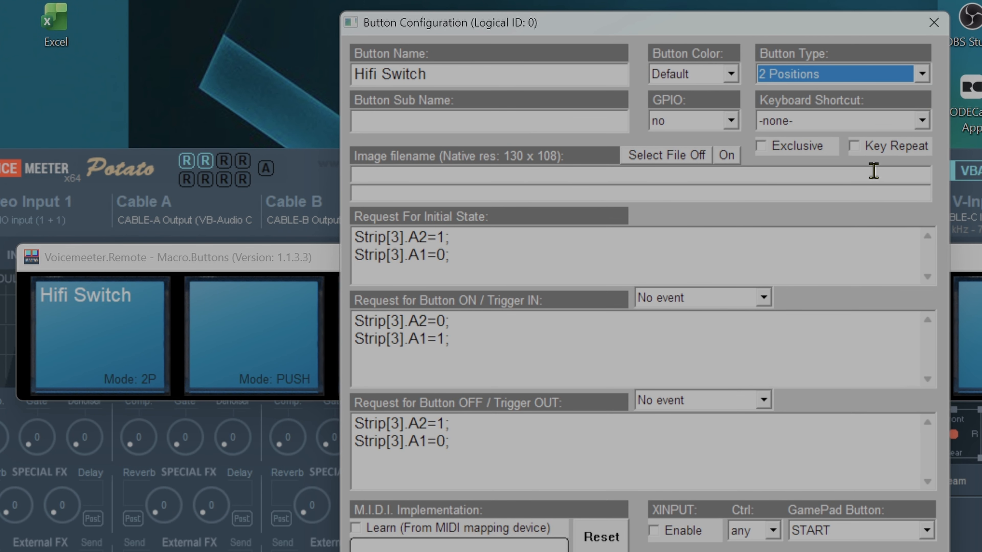
click(873, 151)
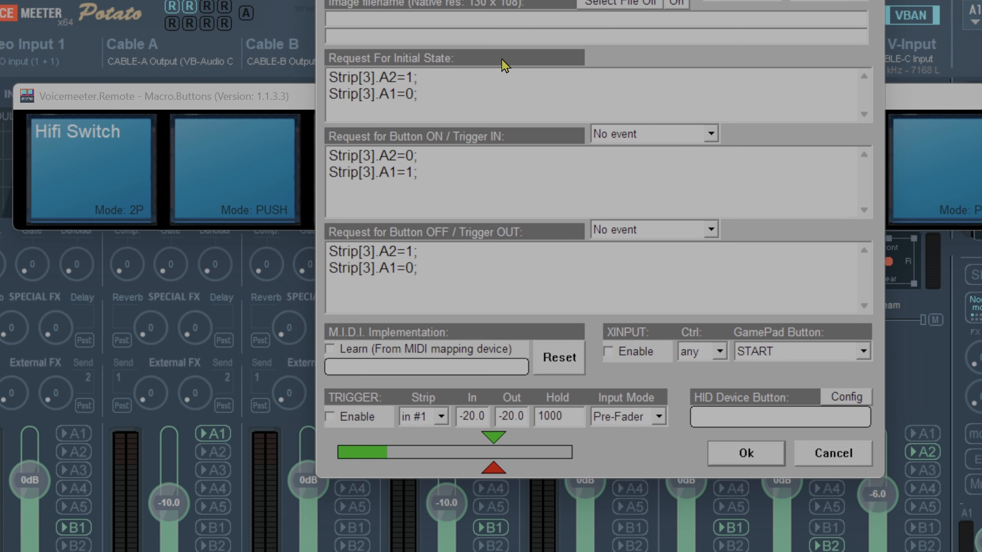
drag(588, 0, 885, 258)
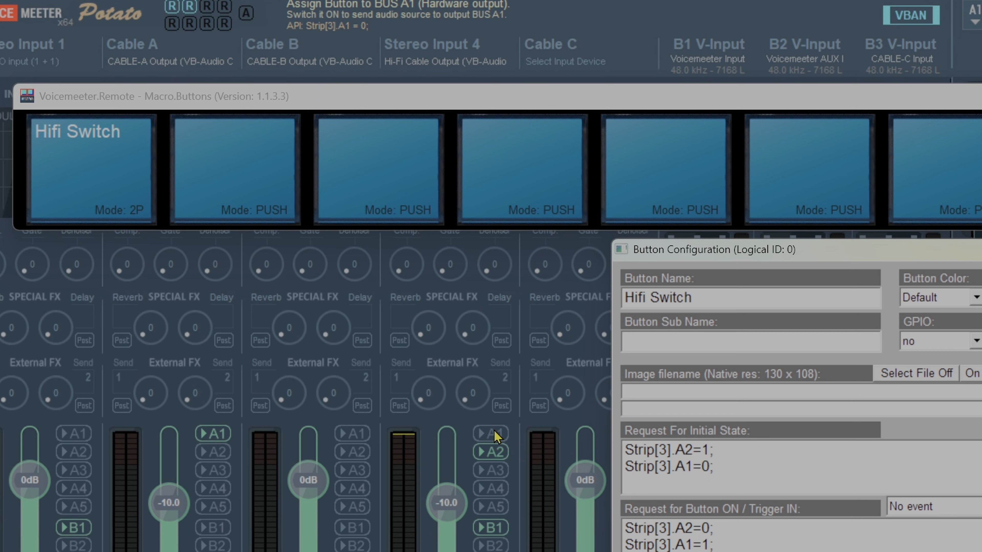
drag(752, 467, 667, 456)
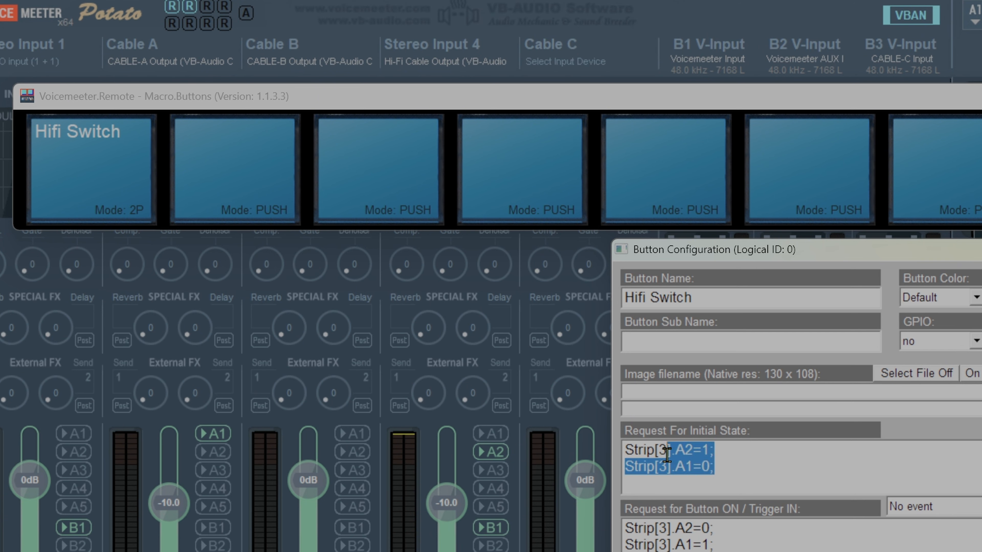
click(765, 471)
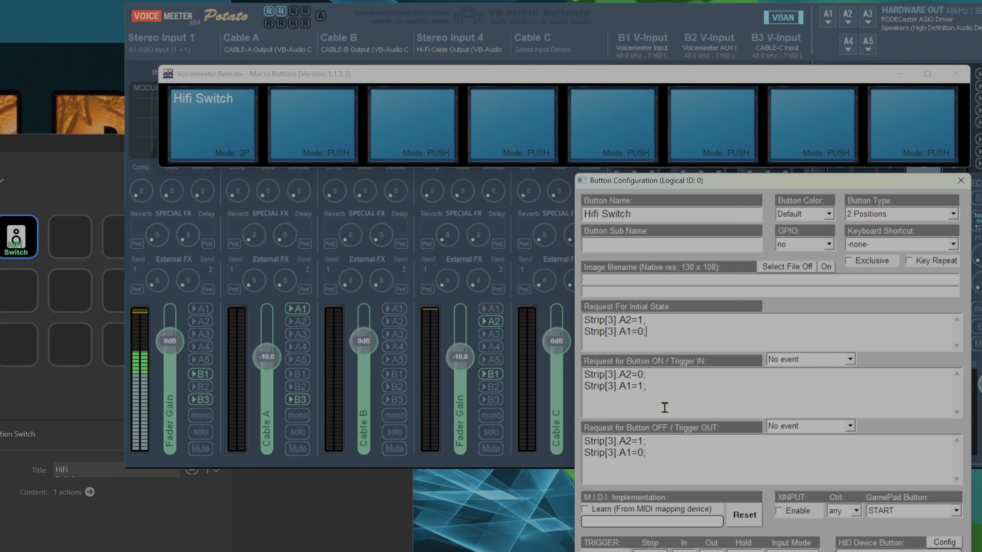
click(659, 375)
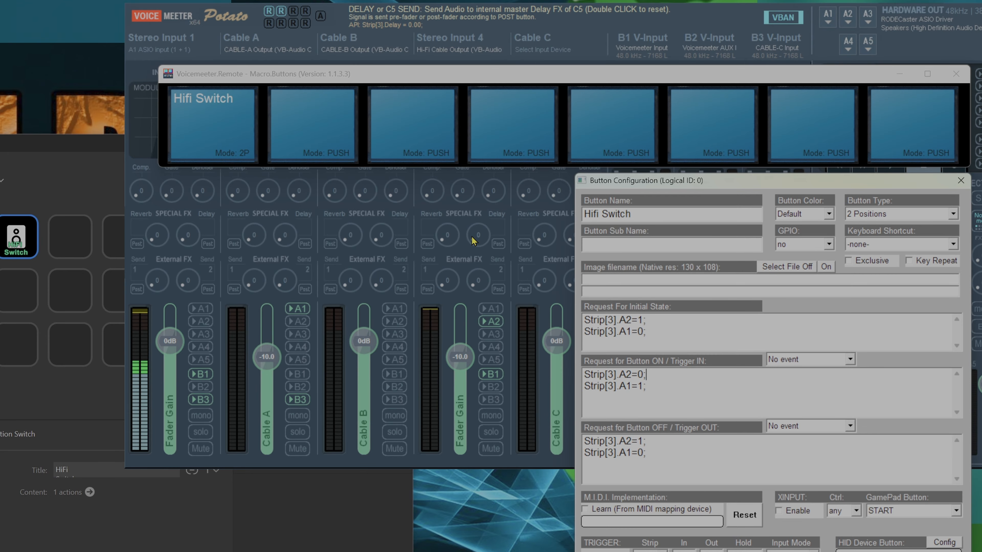
click(928, 551)
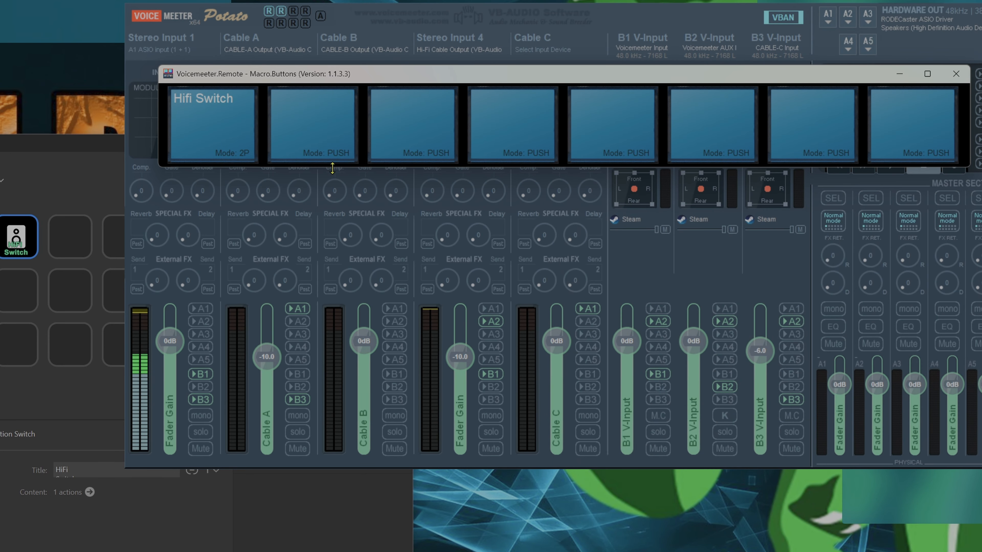
- Test the Hifi Switch macro button by toggling it on and off, checking the A1 and A2 outputs of Stereo Input 4
click(240, 130)
click(240, 130)
click(240, 130)
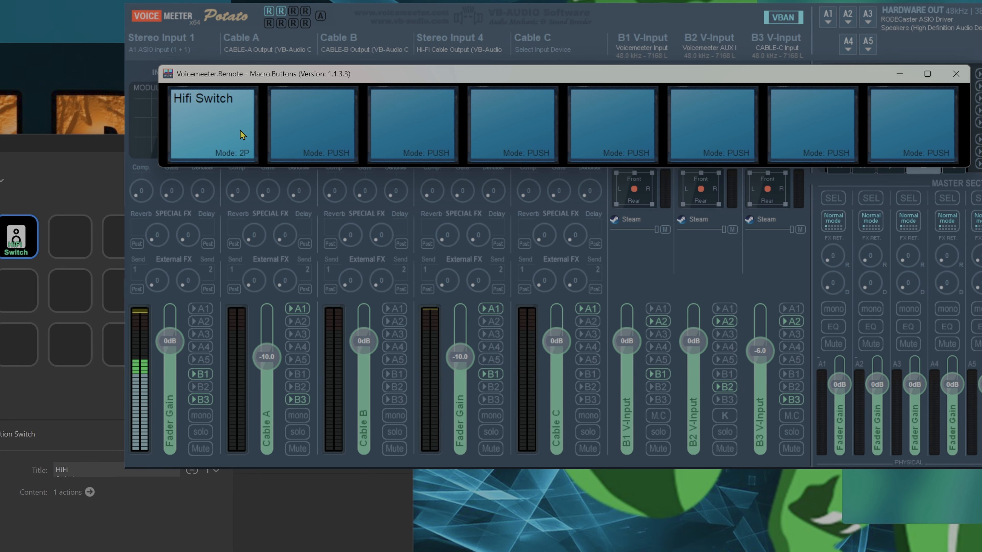
click(240, 130)
click(240, 130)
click(240, 130)
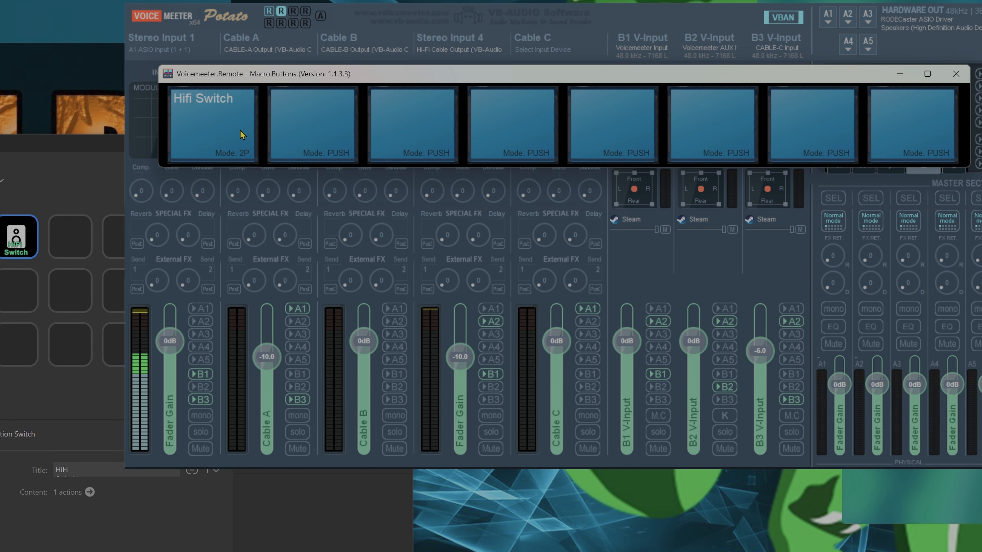
click(492, 314)
click(493, 314)
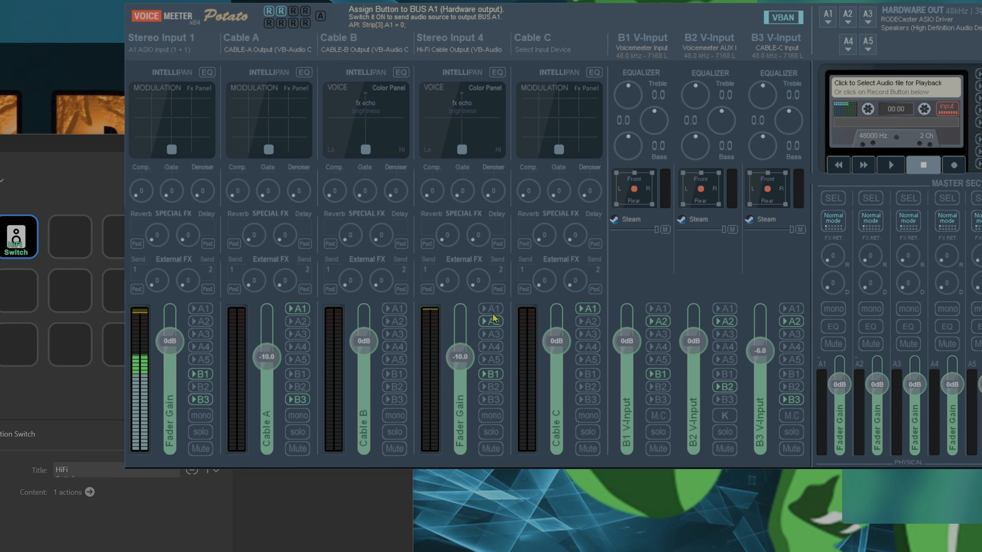
- Switch to Stream Deck and search the plugin marketplace for "voicemeter"
click(279, 537)
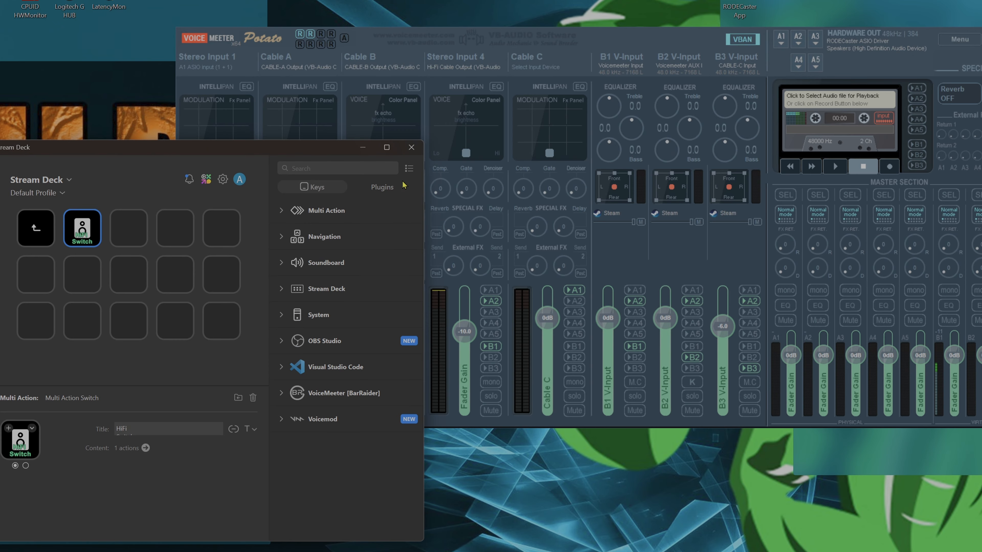
click(393, 187)
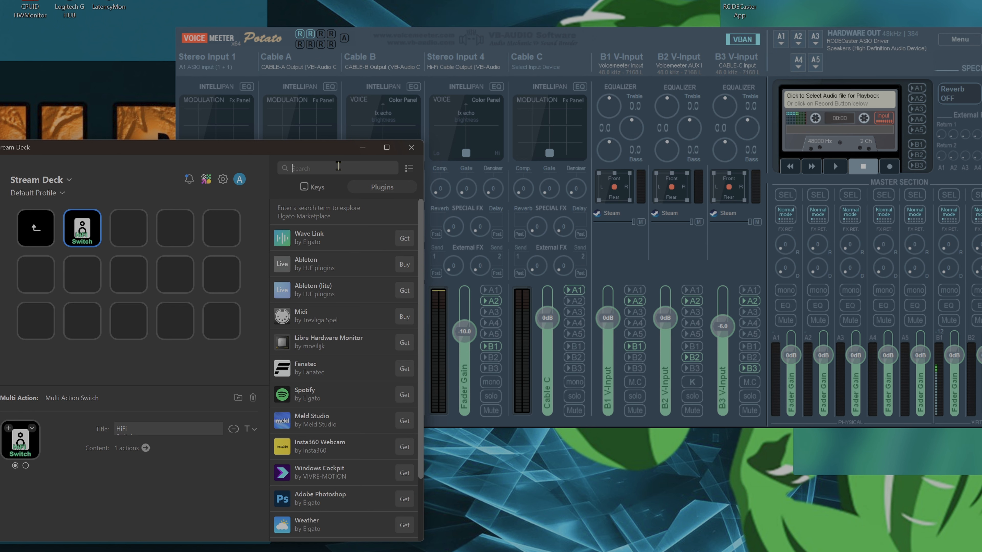
text(vo)
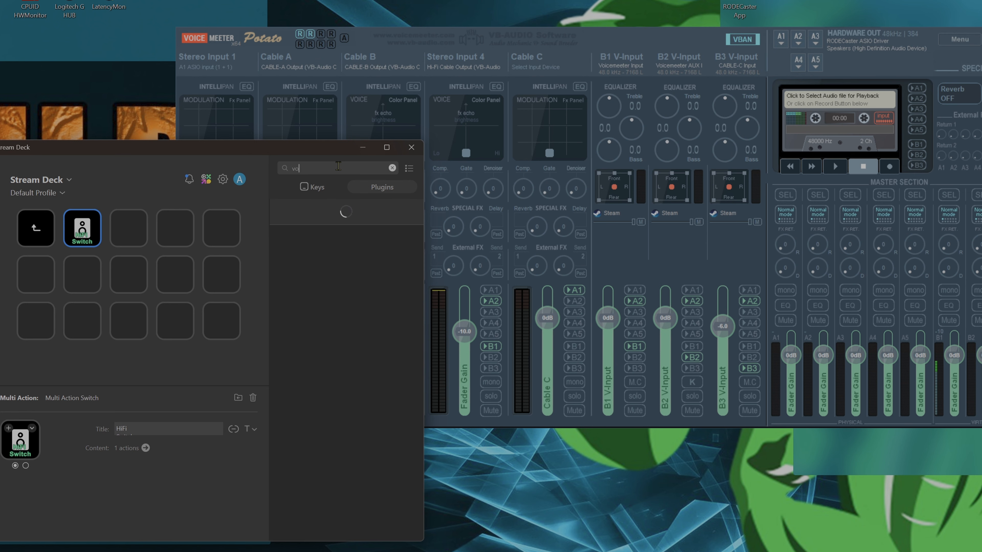
text(icemeter)
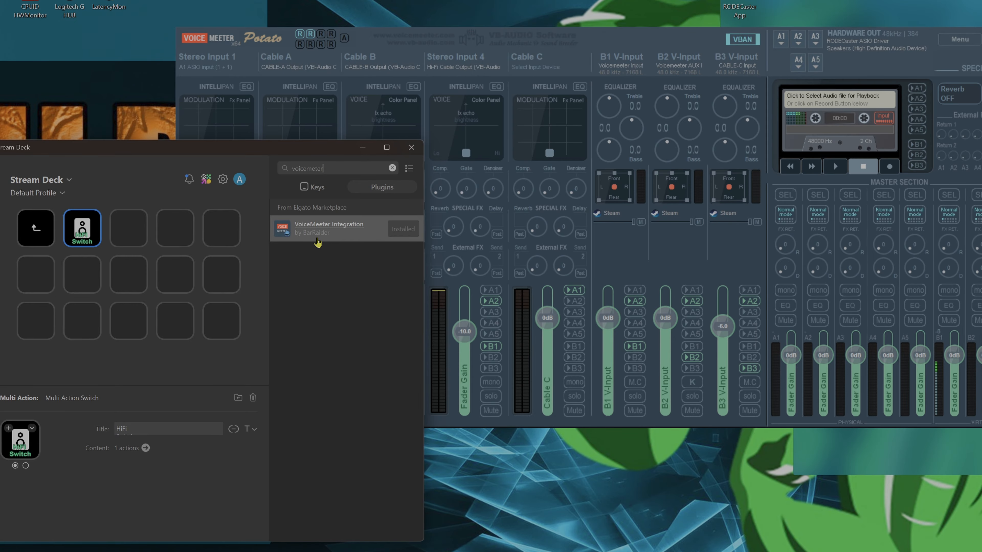
- Assign the VoiceMeeter MacroButton Toggle action to the fourth key of the first row
click(314, 188)
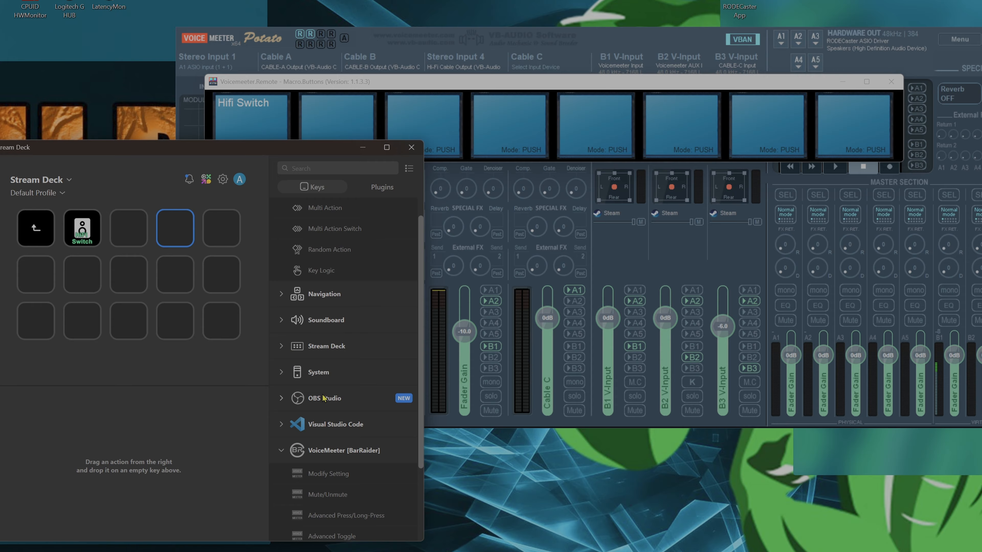
scroll(324, 424, down, 2)
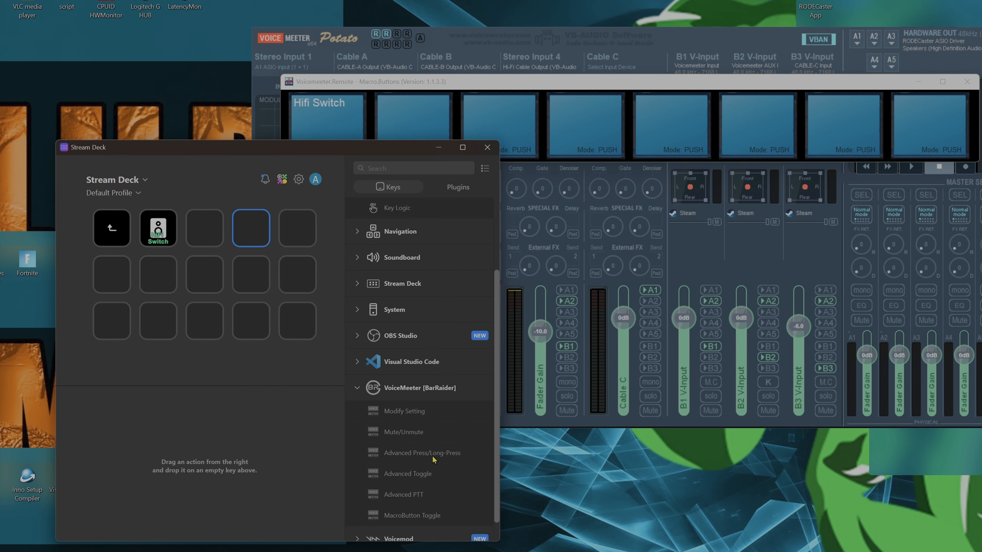
drag(415, 518, 251, 231)
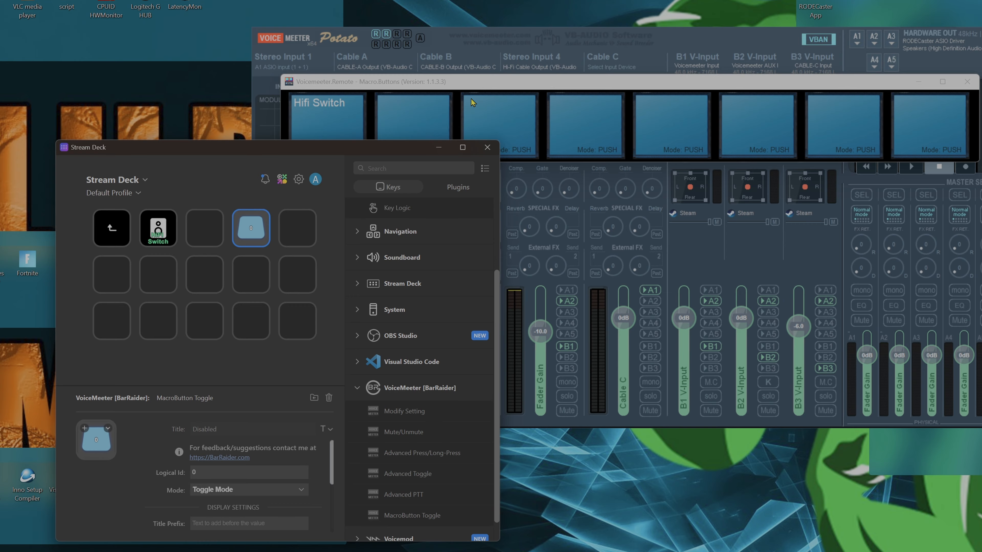
- Check the Hifi Switch macro button's logical ID in its configuration against the Stream Deck key's Logical Id
click(474, 83)
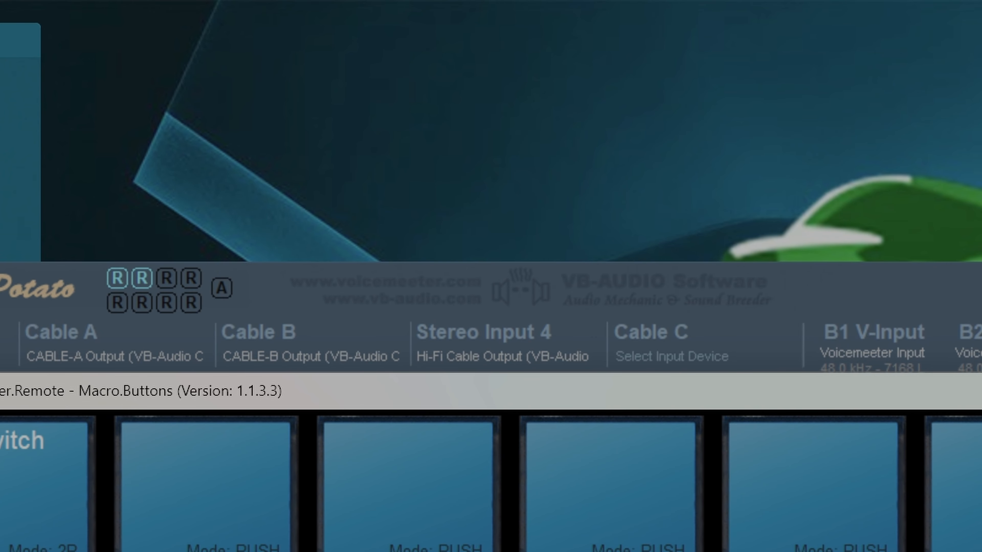
right_click(15, 495)
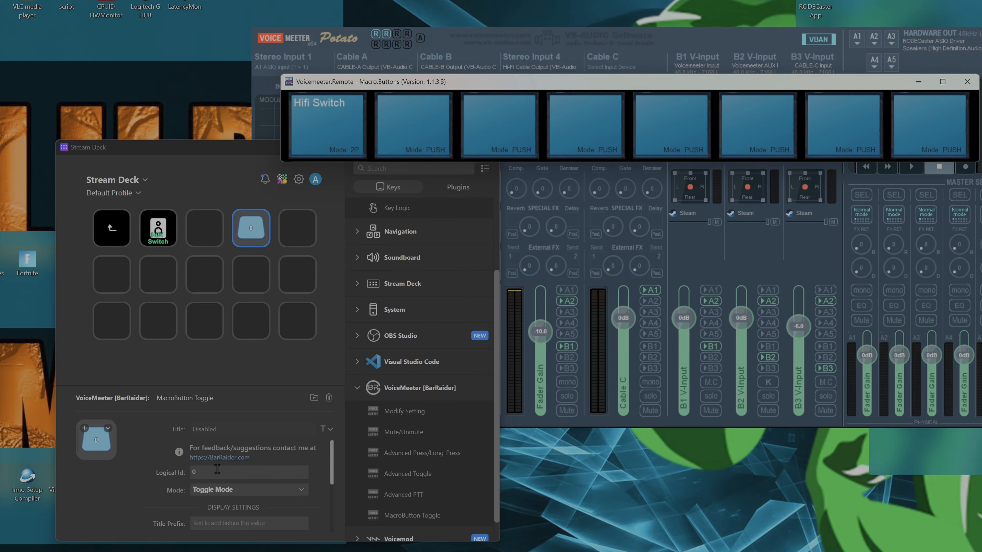
click(217, 469)
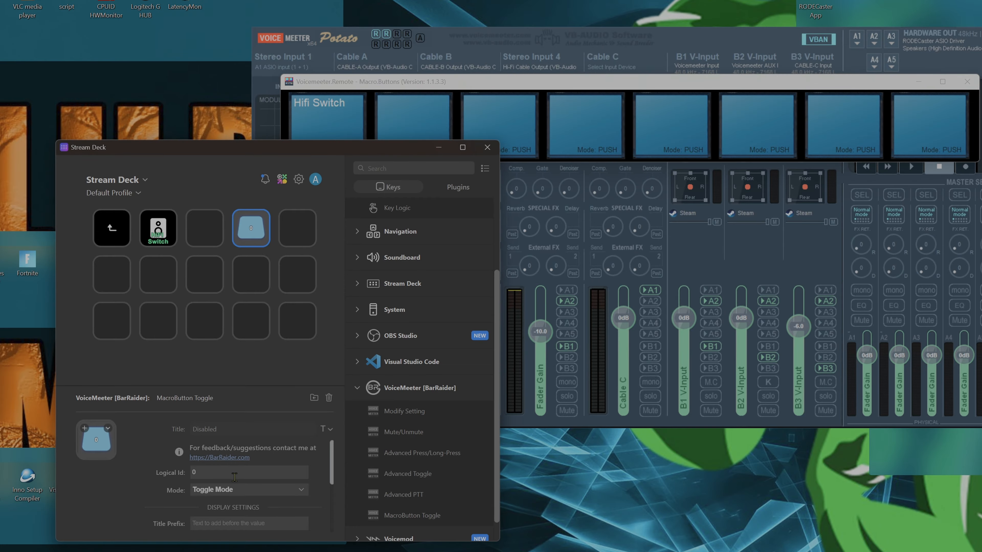
- Set the MacroButton Toggle key's mode to Toggle Mode and its title prefix to "Hifi"
click(246, 493)
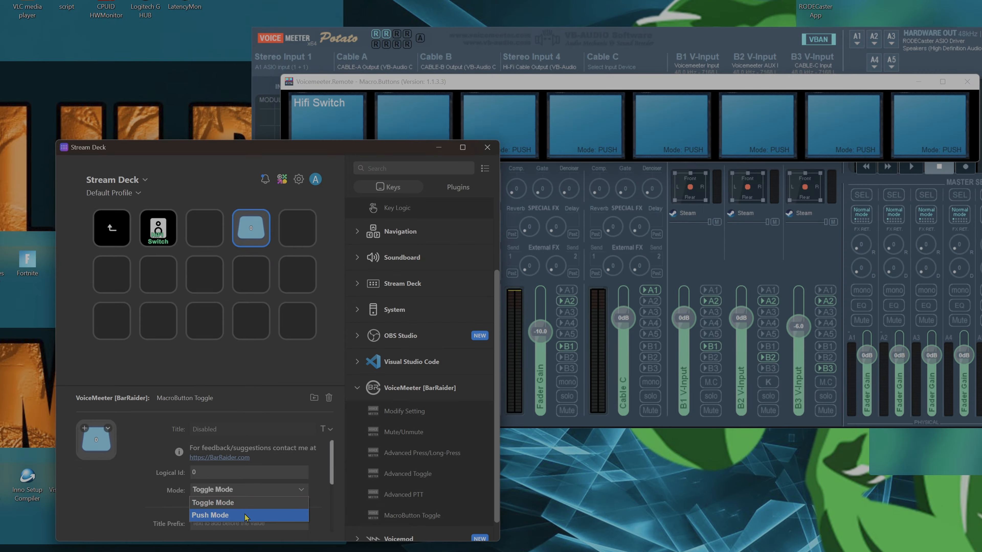
click(238, 503)
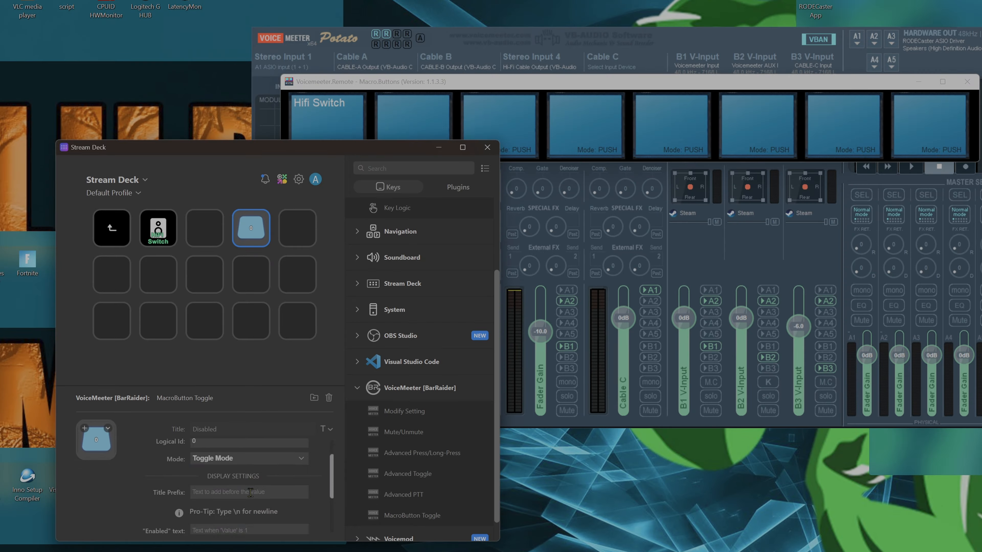
click(234, 494)
text(Hifi)
scroll(182, 498, down, 1)
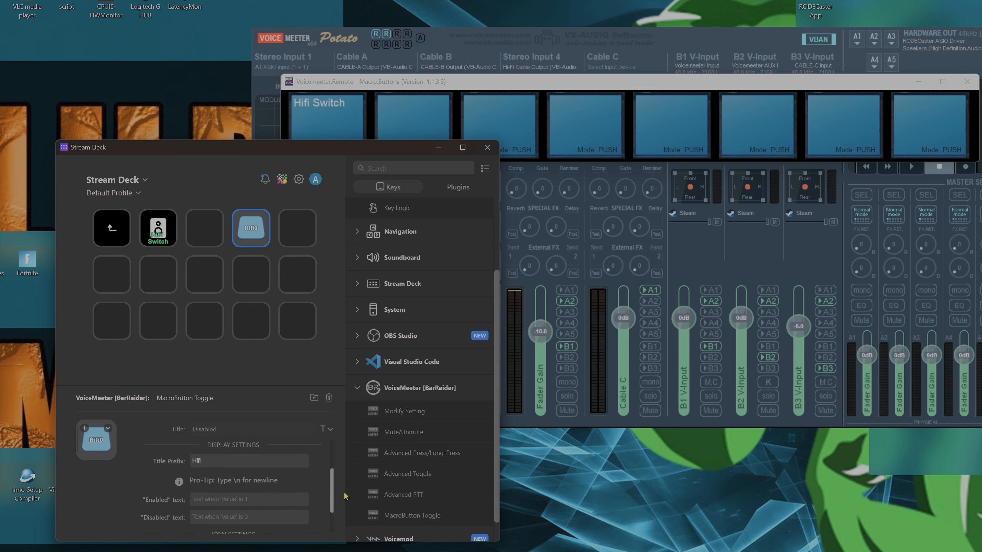
- Set the key's enabled text to "headphones on" and its disabled text to "Speakers on"
text(he)
key(Tab)
text(Speakers on)
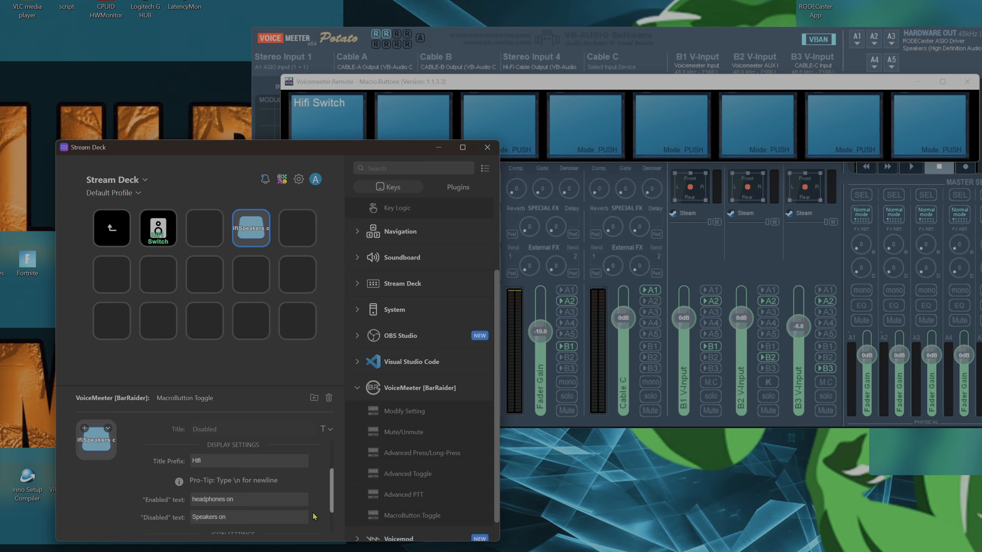
scroll(247, 492, down, 1)
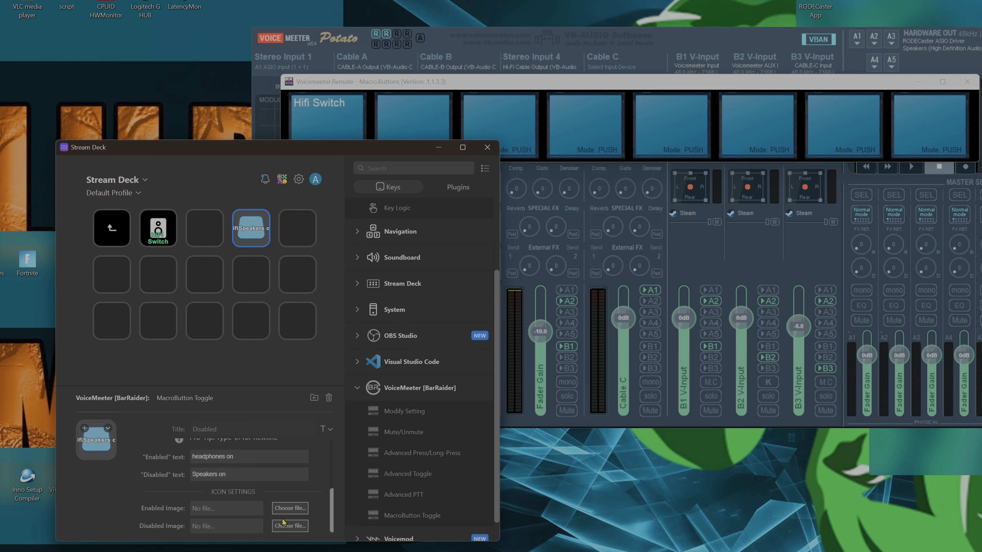
- Replace the MacroButton Toggle on the fourth key of the first row with a Multi Action Switch
right_click(245, 226)
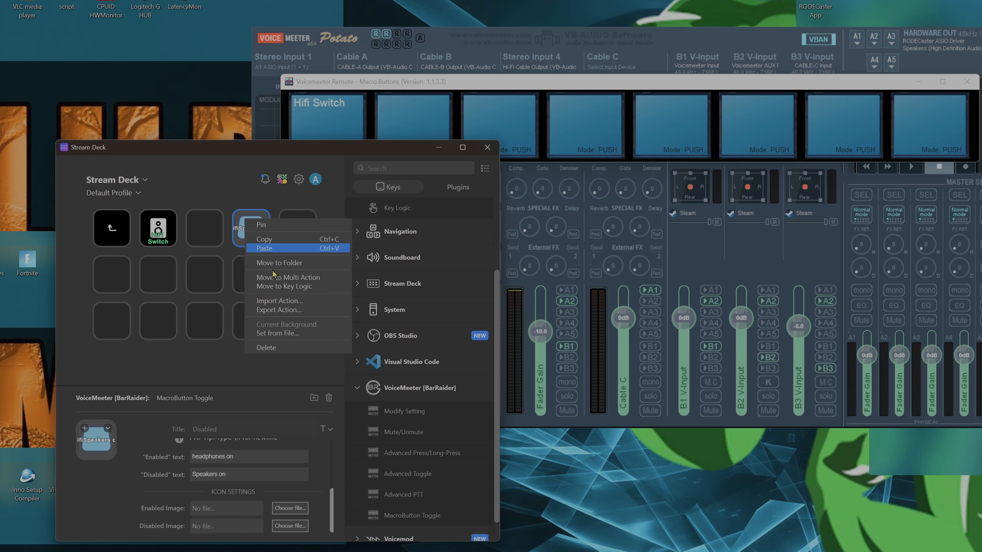
click(263, 247)
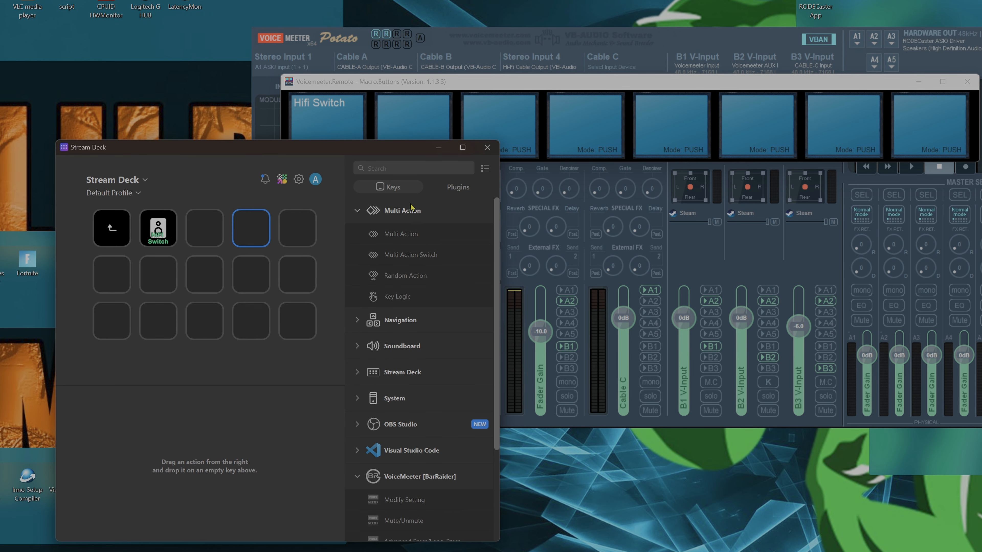
drag(395, 258, 251, 230)
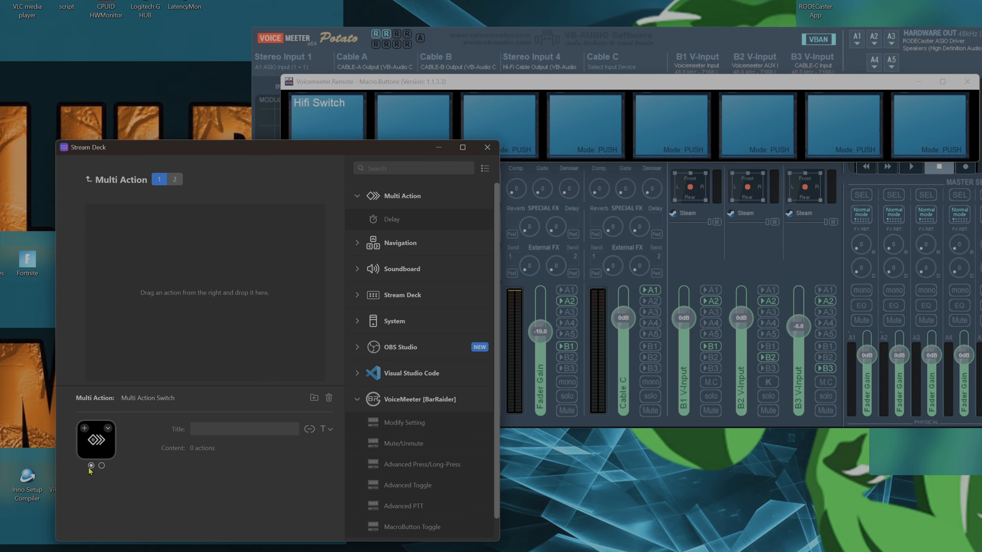
- Set the Multi Action Switch's first-state icon to the blue folder from the Elgato Legacy Icons
click(84, 428)
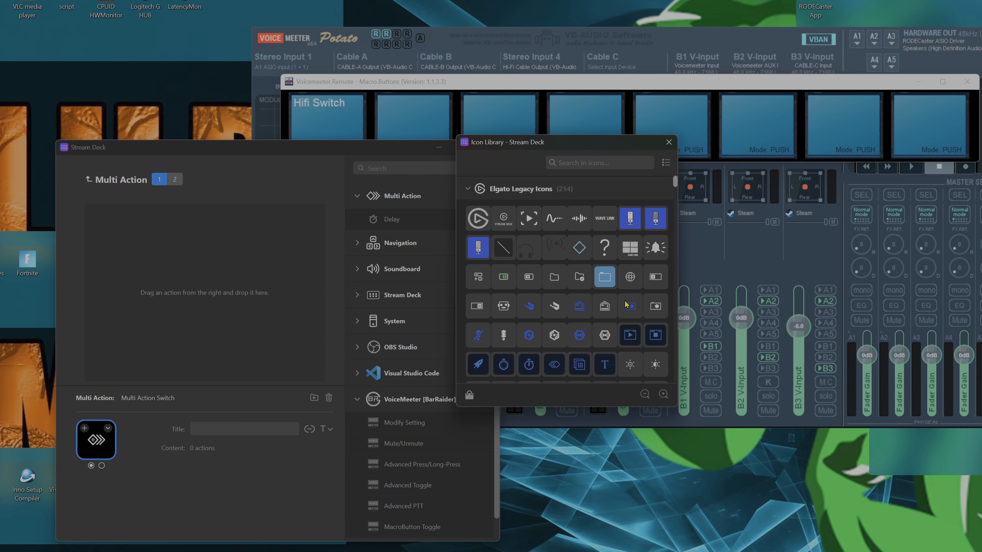
click(613, 277)
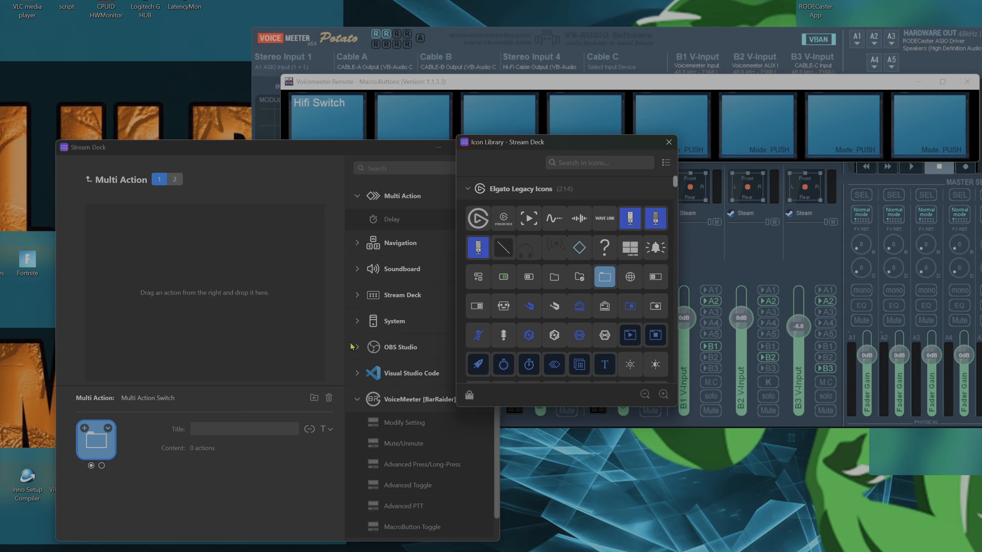
- Set the Multi Action Switch's second-state icon to the dark-blue play symbol in a window frame from the Elgato Legacy Icons
click(101, 465)
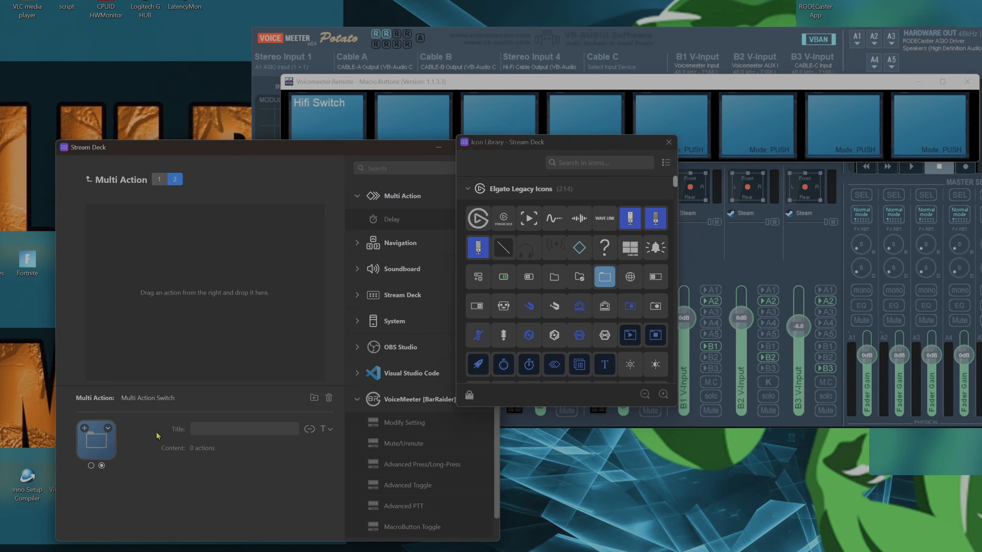
click(629, 338)
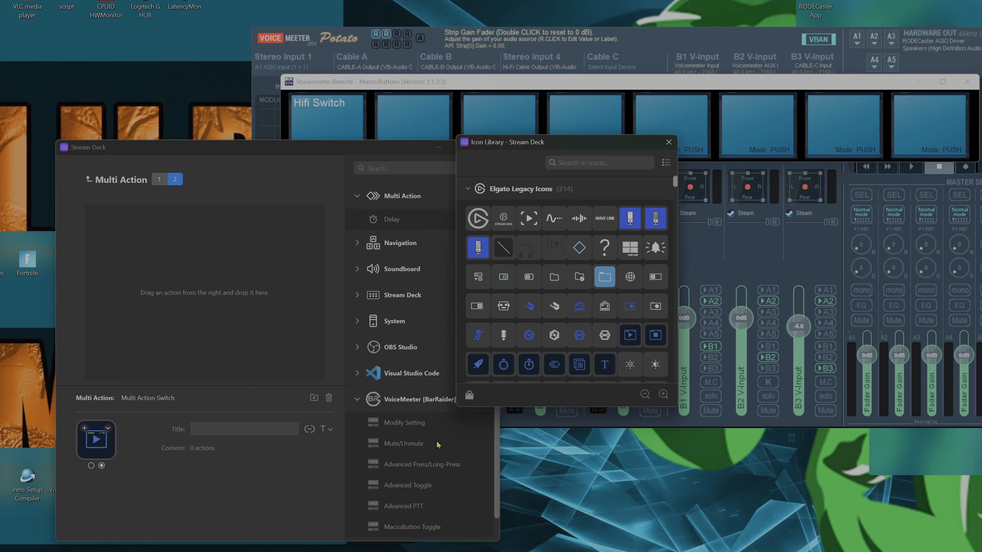
click(676, 144)
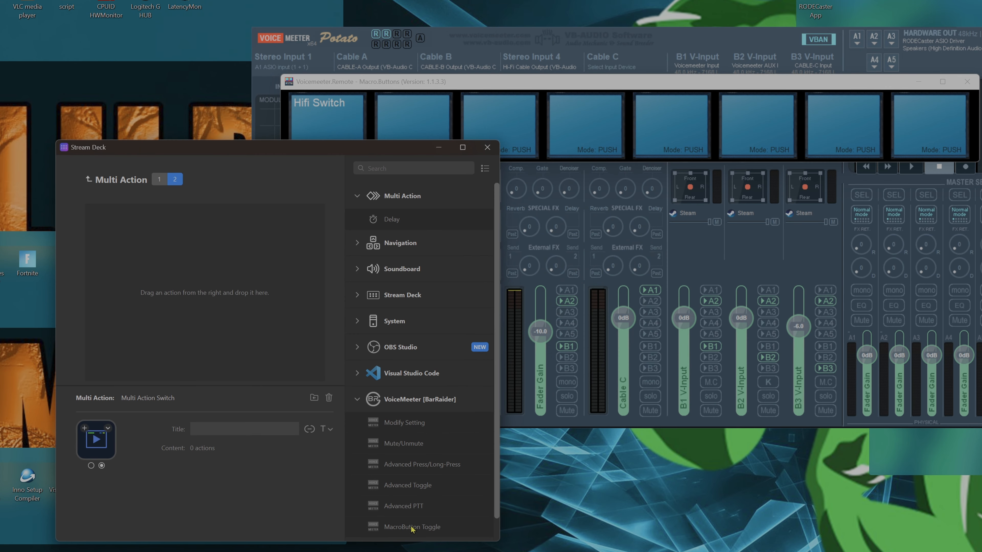
- Add a VoiceMeeter MacroButton Toggle to the switch's second action list and title it "Hifi OFF"
drag(412, 529, 228, 298)
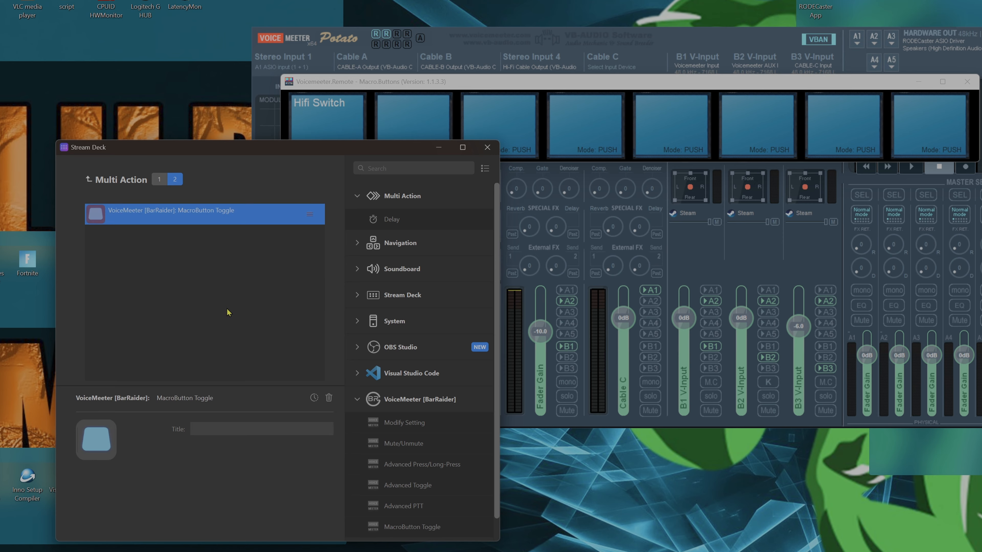
click(216, 425)
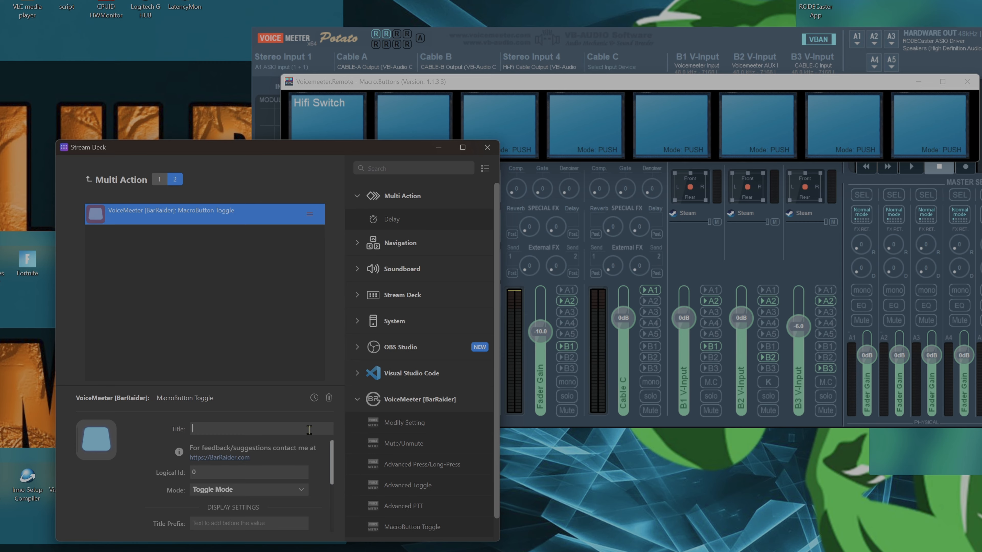
text(Hifi ON)
scroll(257, 489, down, 2)
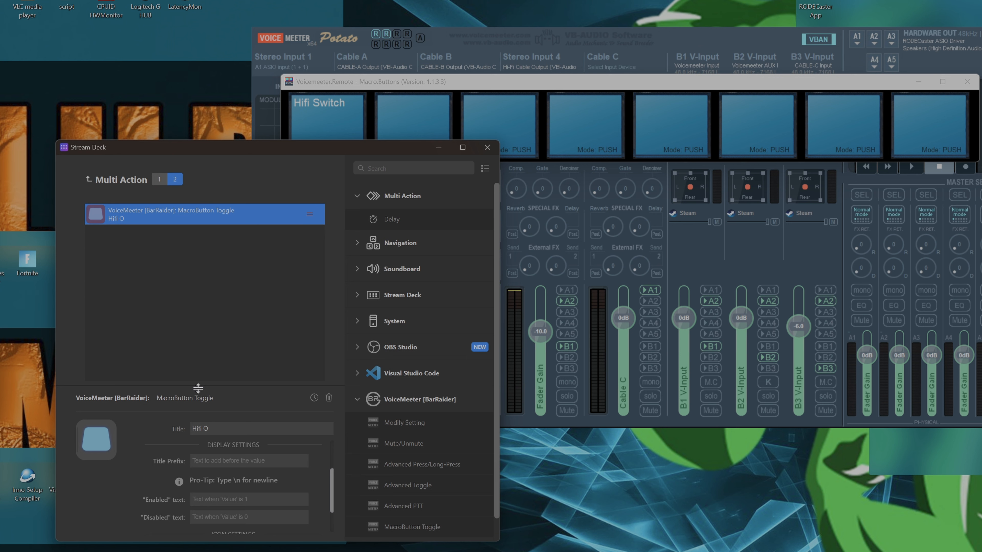
- Add a VoiceMeeter MacroButton Toggle titled "HI FI ON" to the switch's first action list and return to the key grid
click(159, 180)
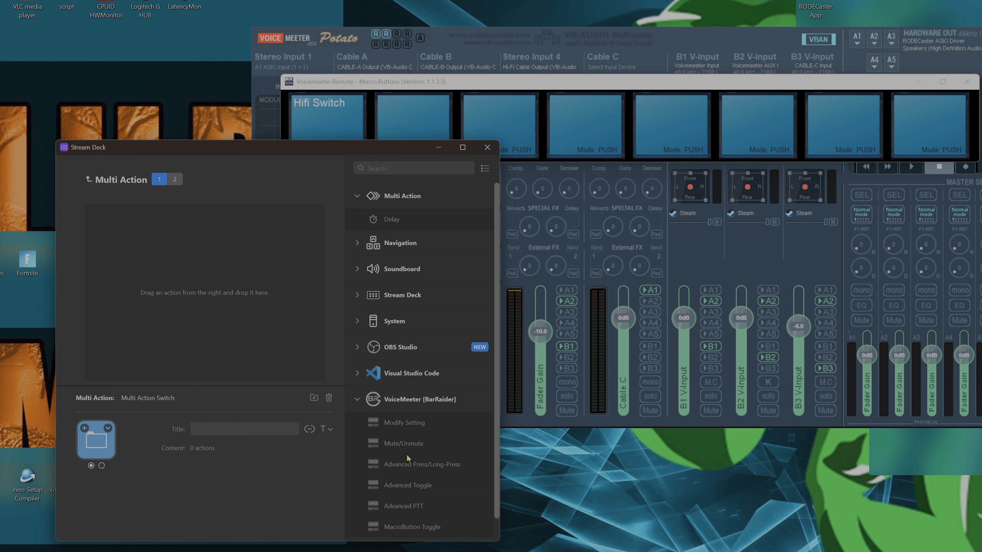
drag(427, 531, 201, 271)
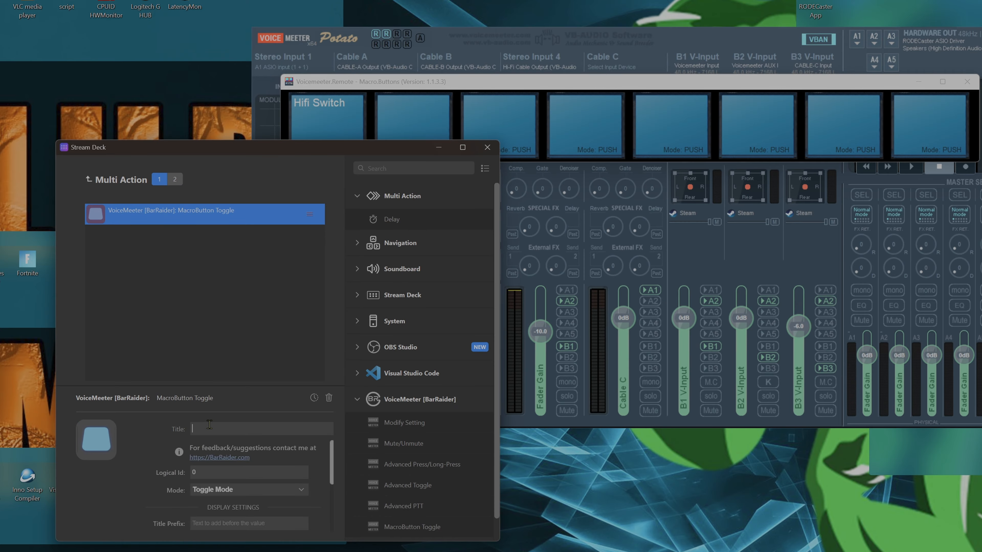
click(189, 432)
text(HI FI ON)
click(90, 179)
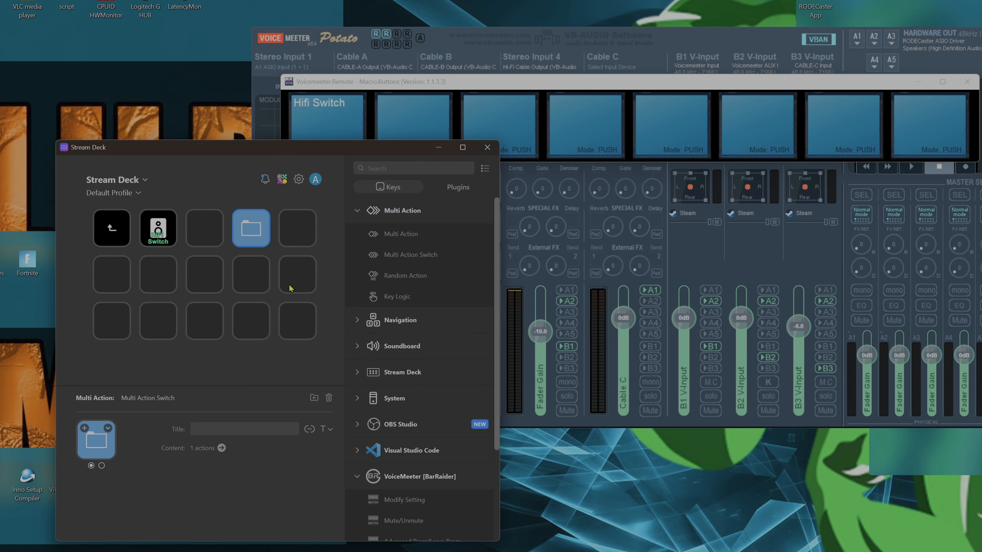